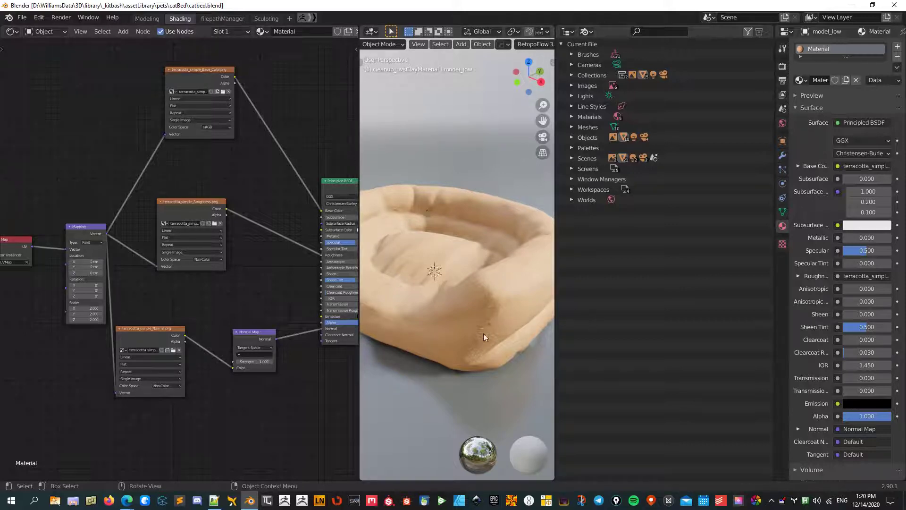
Select the cat bed and move its material's UV Map and Mapping nodes farther away from the texture nodes
click(465, 302)
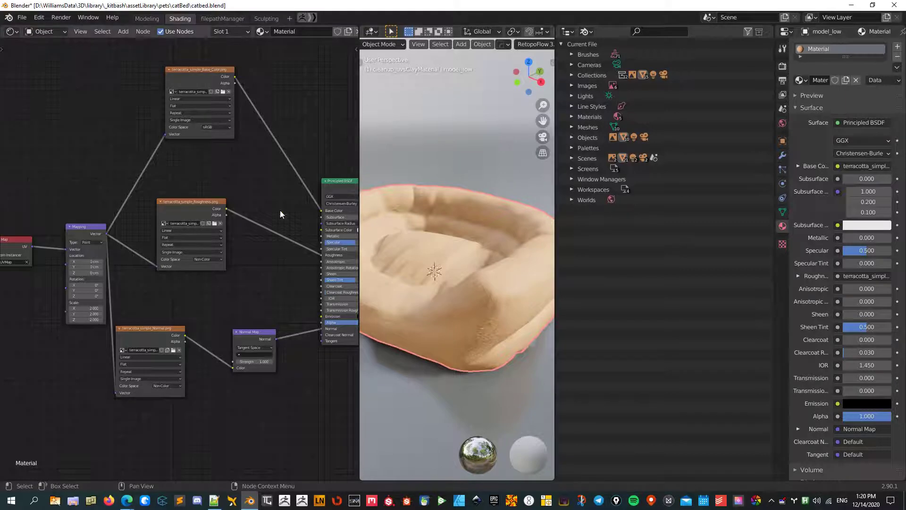
middle_drag(215, 218, 283, 217)
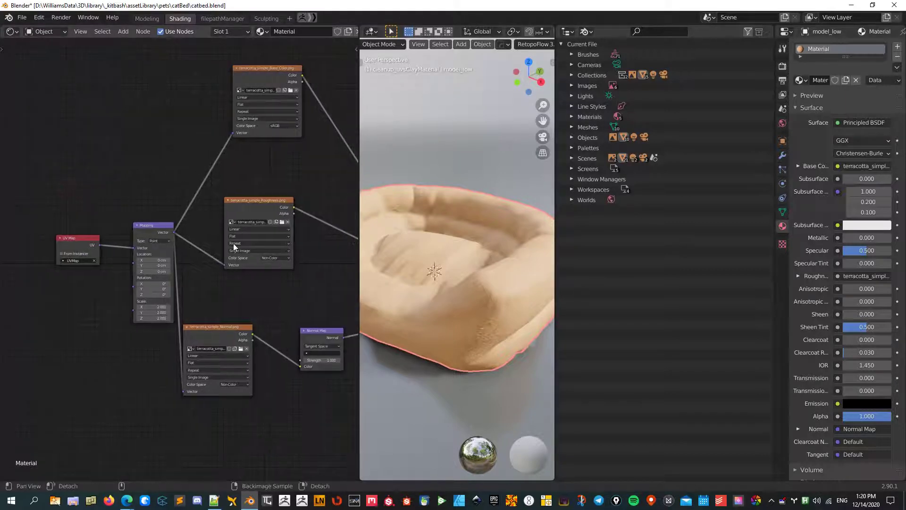
ctrl+middle_drag(222, 265, 166, 76)
middle_drag(107, 153, 140, 148)
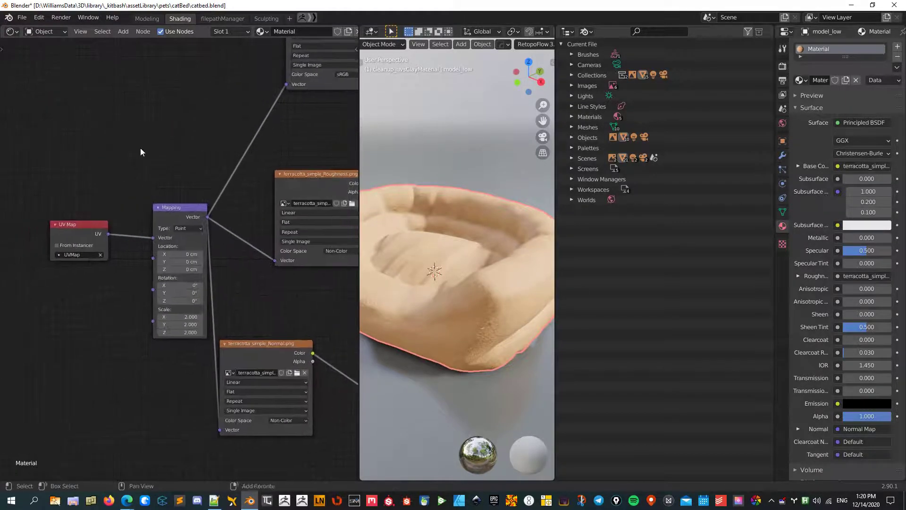
drag(20, 171, 189, 354)
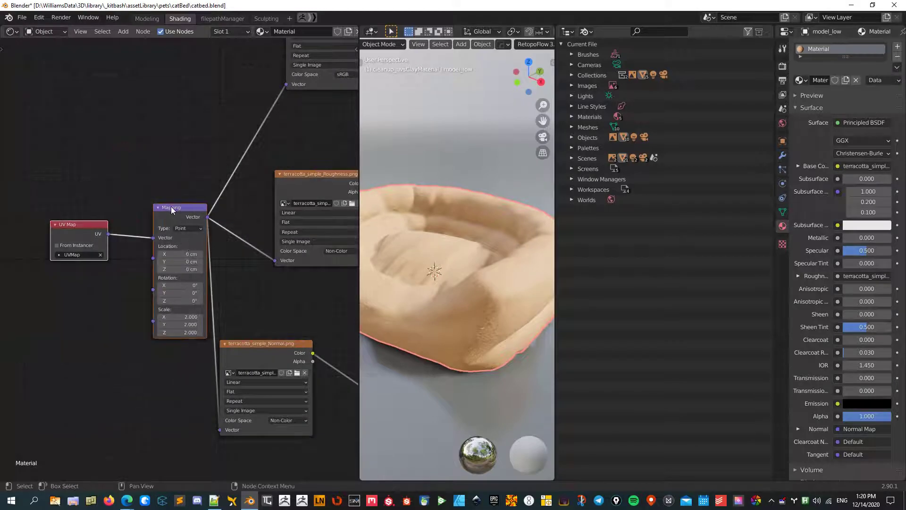
drag(173, 208, 124, 210)
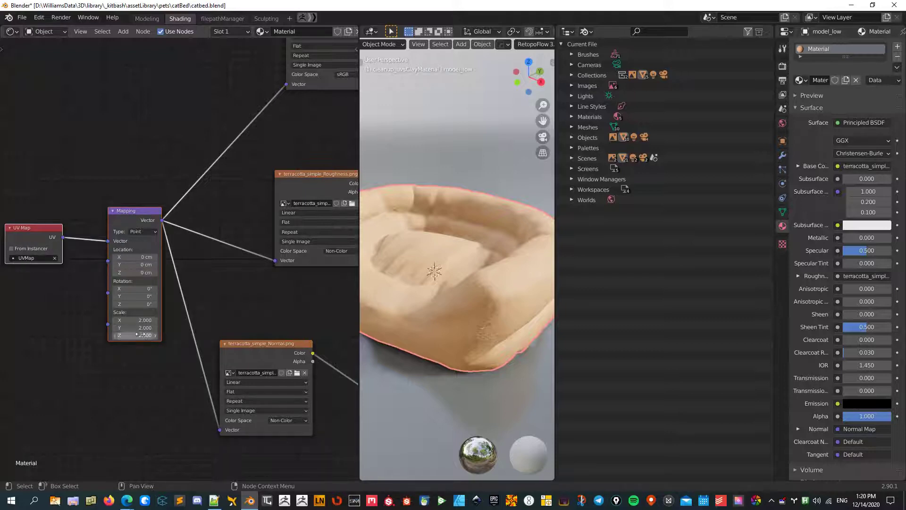
Set the Mapping node's X, Y and Z scale to 4
drag(137, 335, 140, 309)
text(4)
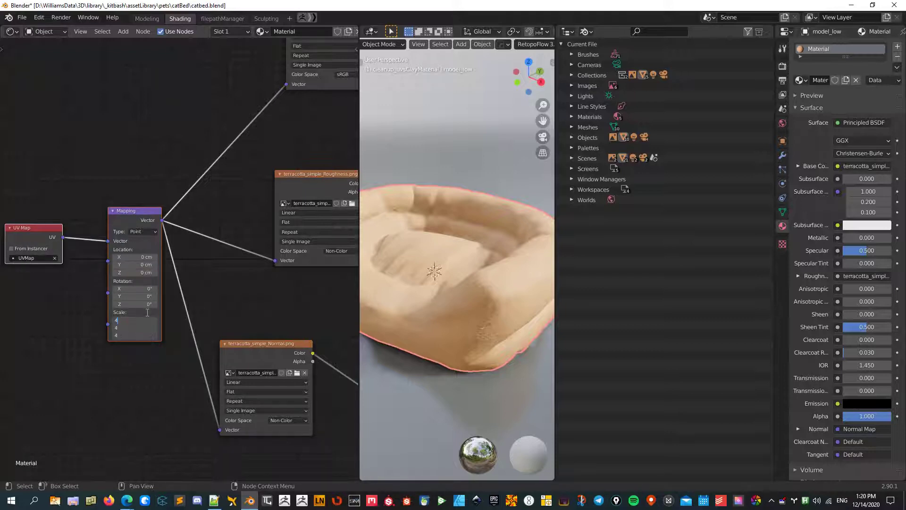
key(Return)
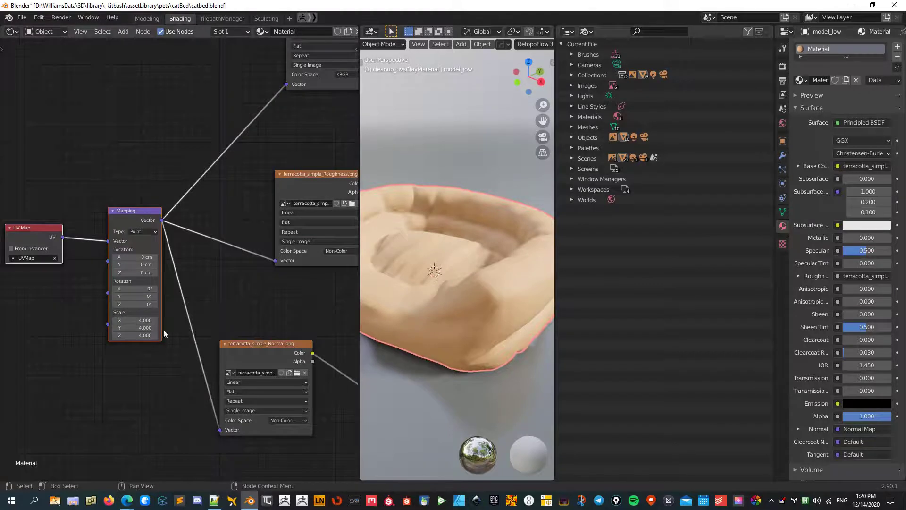
Set the Mapping node's X, Y and Z scale to 2
drag(146, 335, 149, 321)
text(2)
key(Return)
ctrl+middle_drag(257, 225, 474, 279)
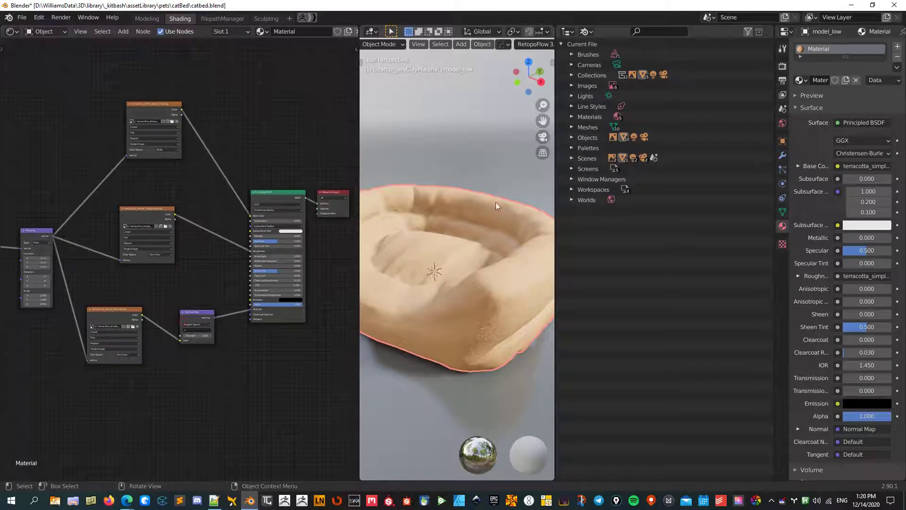
Open the recent file blenderMaterialBuilds.blend without saving changes and examine the clay_mat node setup on the cube
click(22, 18)
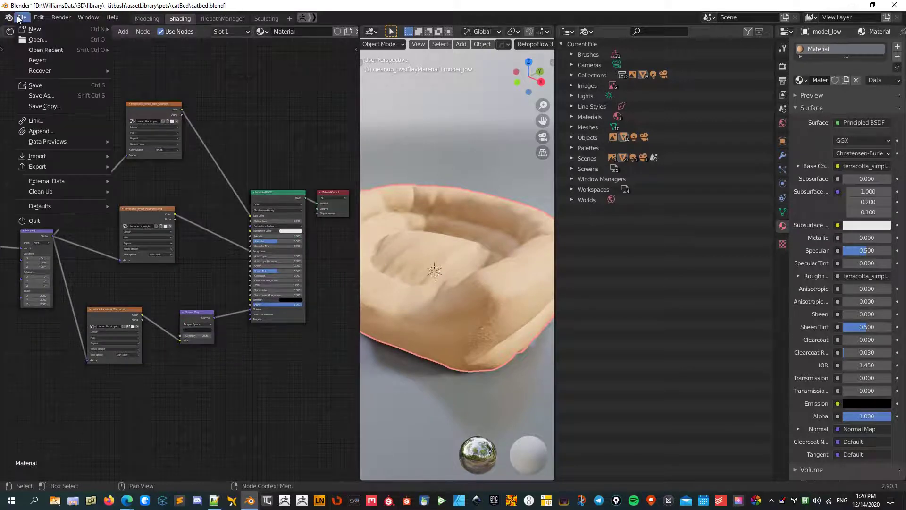
mouse_move(38, 51)
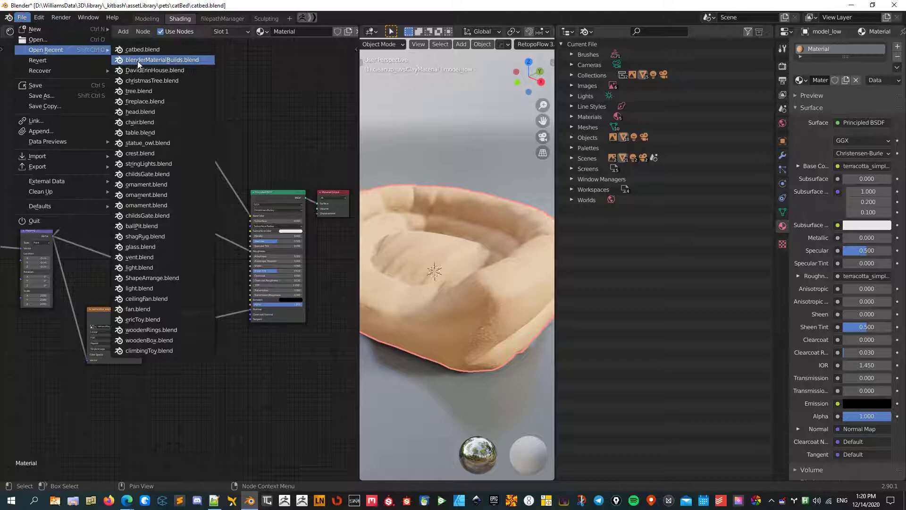
click(174, 62)
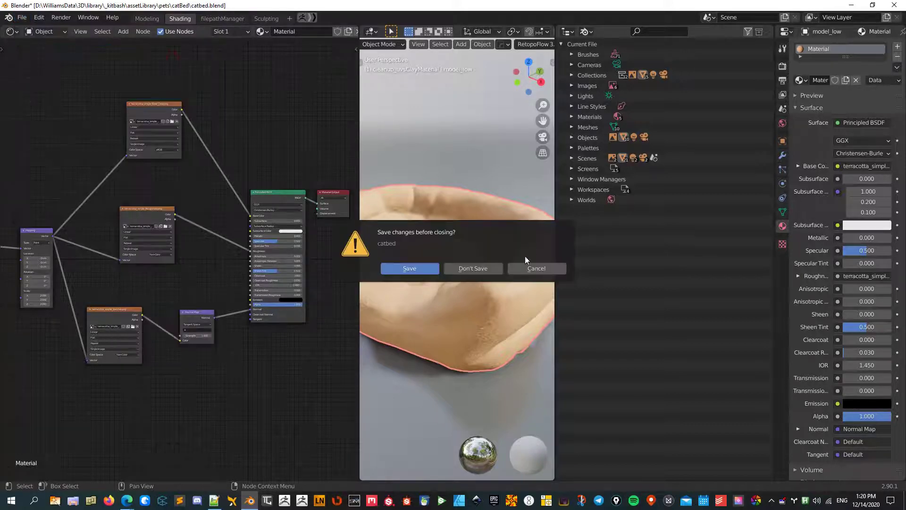
click(472, 267)
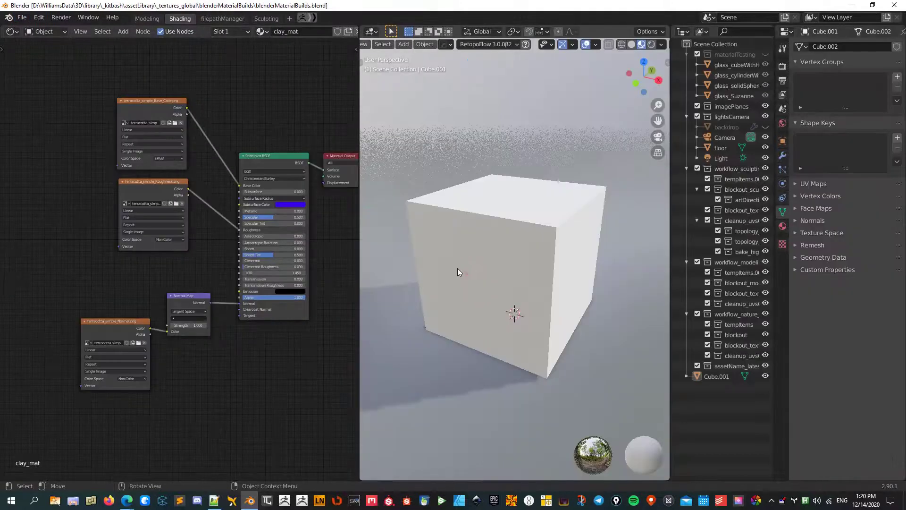
click(526, 231)
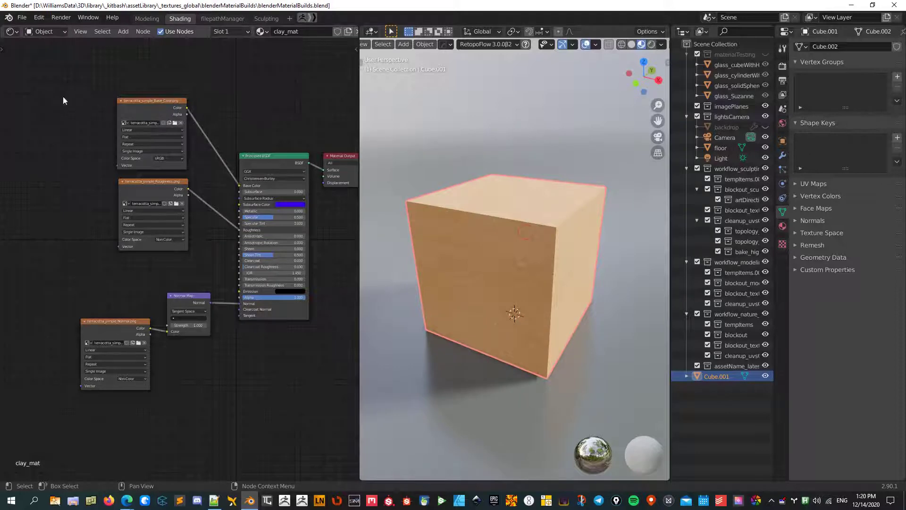
drag(84, 148, 299, 355)
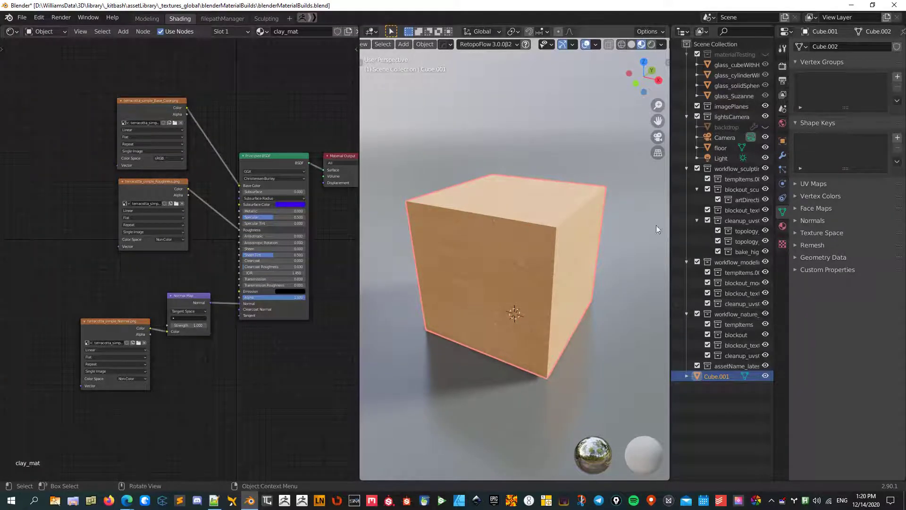
Reopen the recent file catbed.blend
click(22, 18)
mouse_move(33, 52)
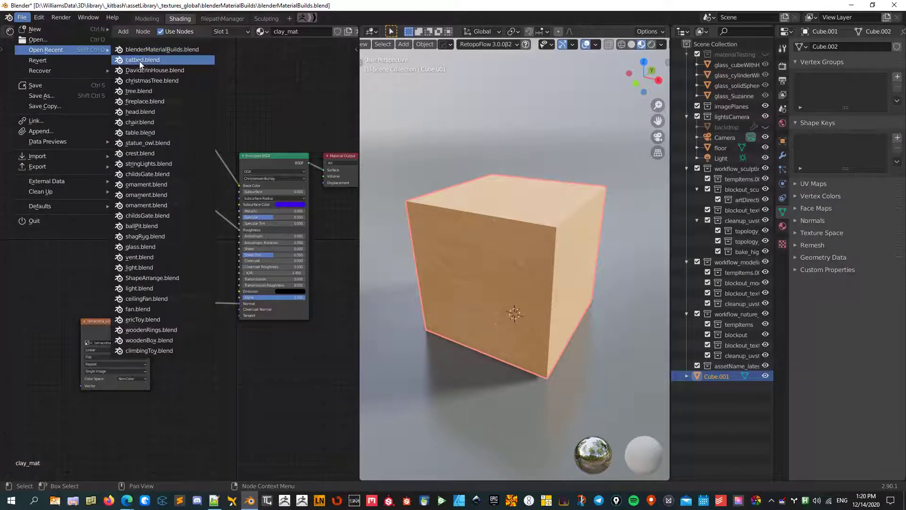
click(142, 60)
click(480, 268)
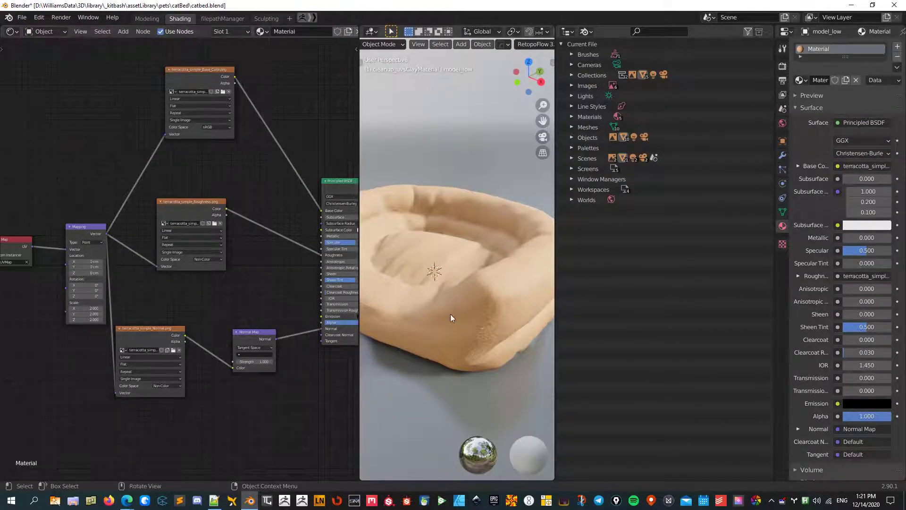
Link the clay_mat material from blenderMaterialBuilds.blend into the cat bed file
click(22, 18)
mouse_move(42, 142)
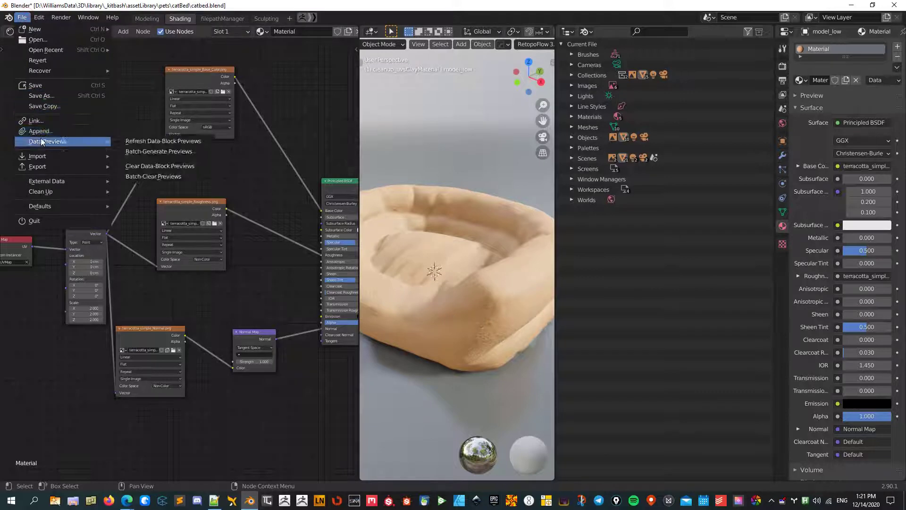
click(41, 120)
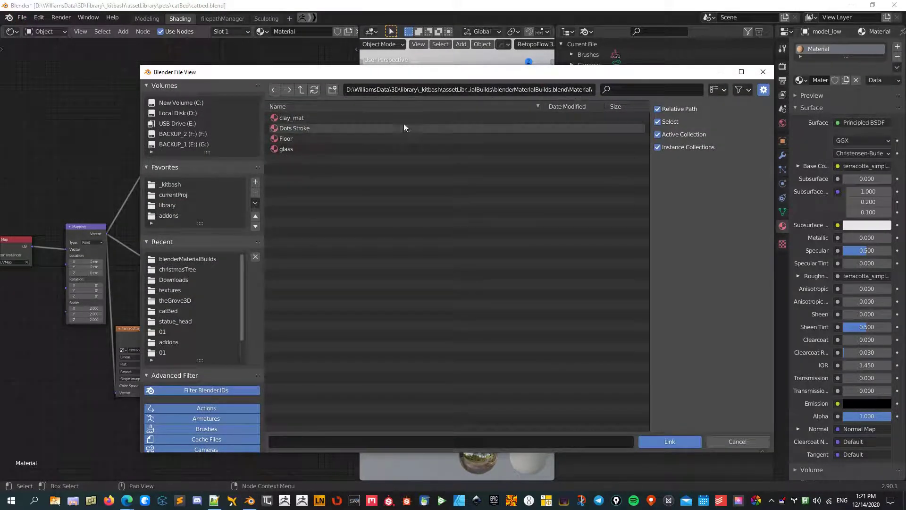
click(298, 120)
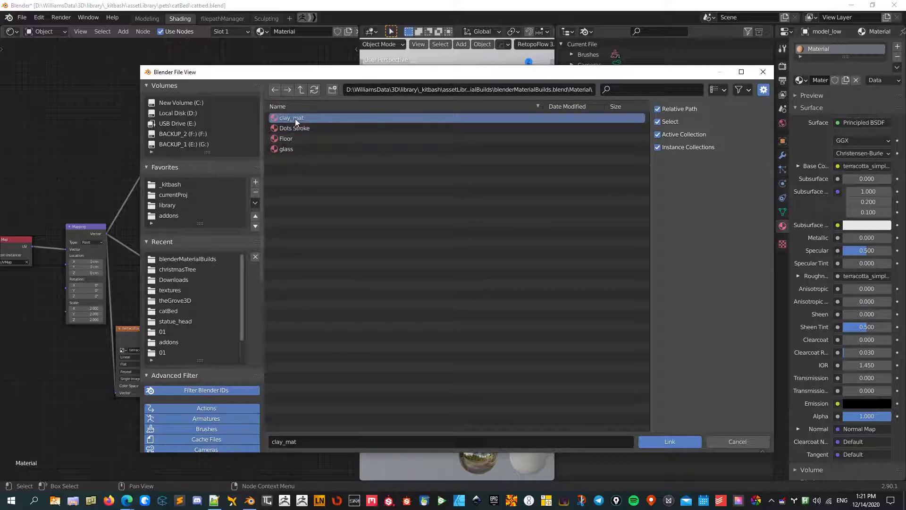
double_click(296, 118)
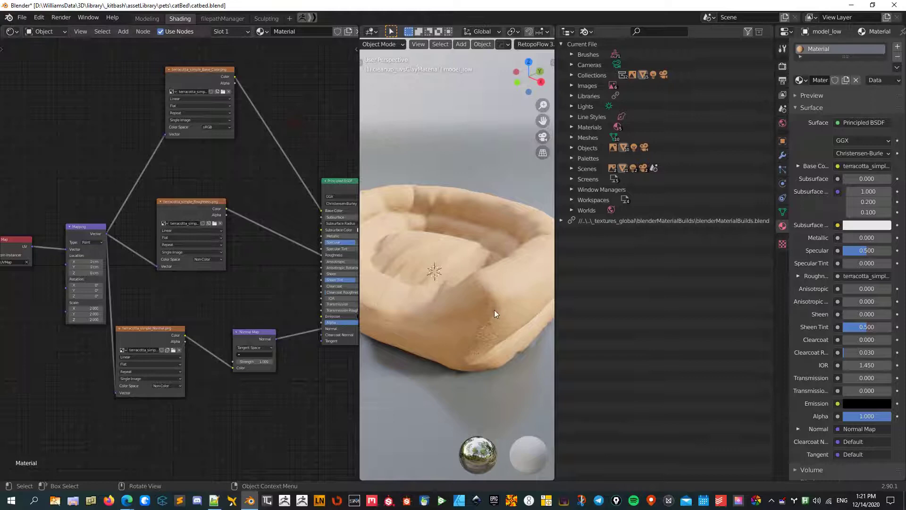
Assign the linked clay_mat material to the cat bed in place of its current material
click(494, 310)
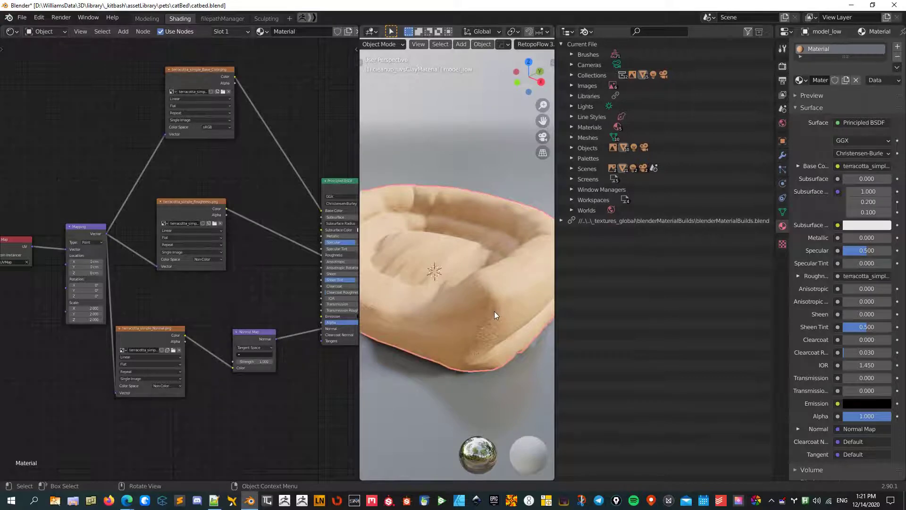
click(263, 31)
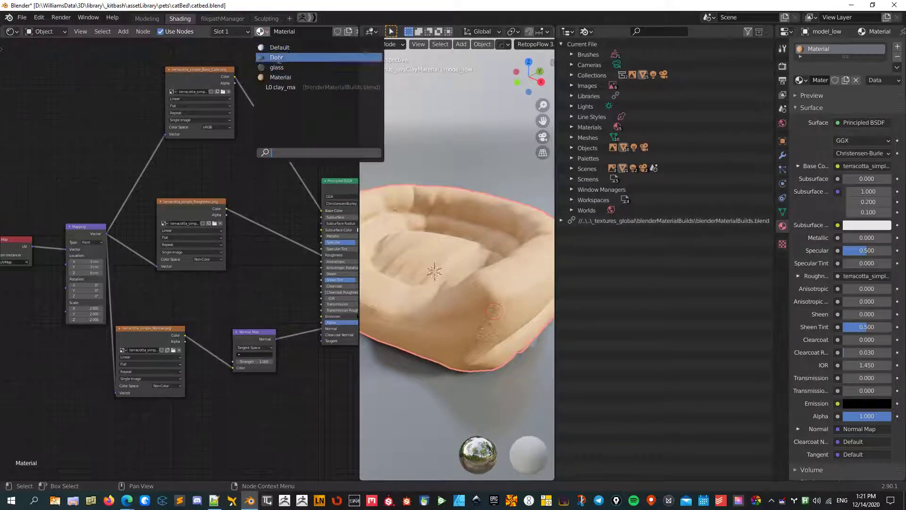
click(281, 87)
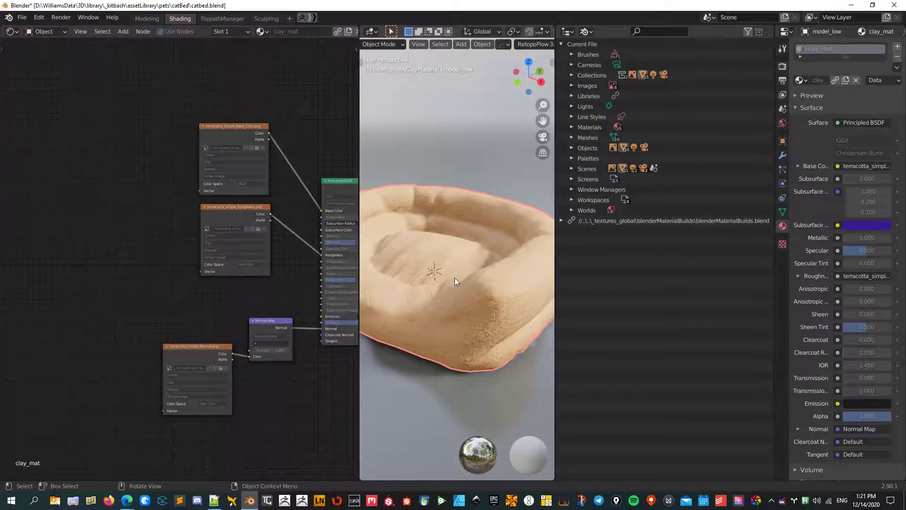
Add a library override to clay_mat, found among the linked library's materials in the Blender File view of the Outliner
click(592, 32)
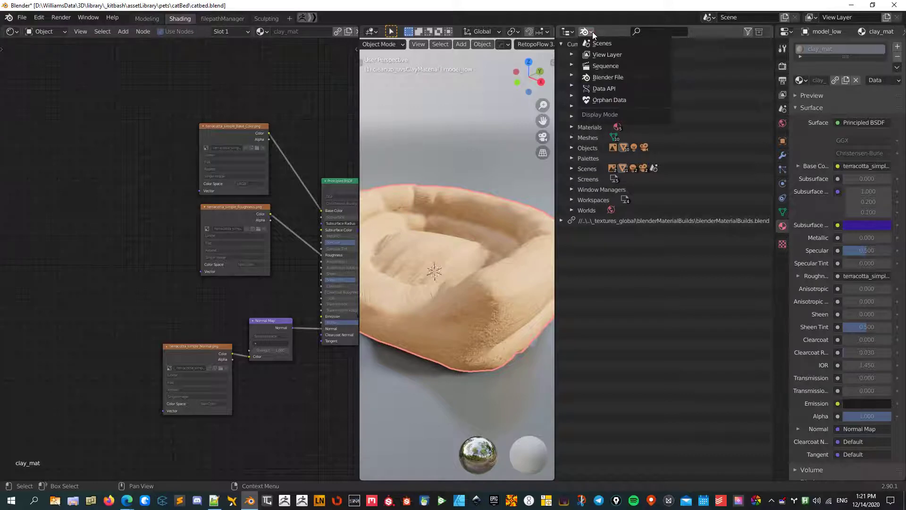
click(607, 77)
click(561, 220)
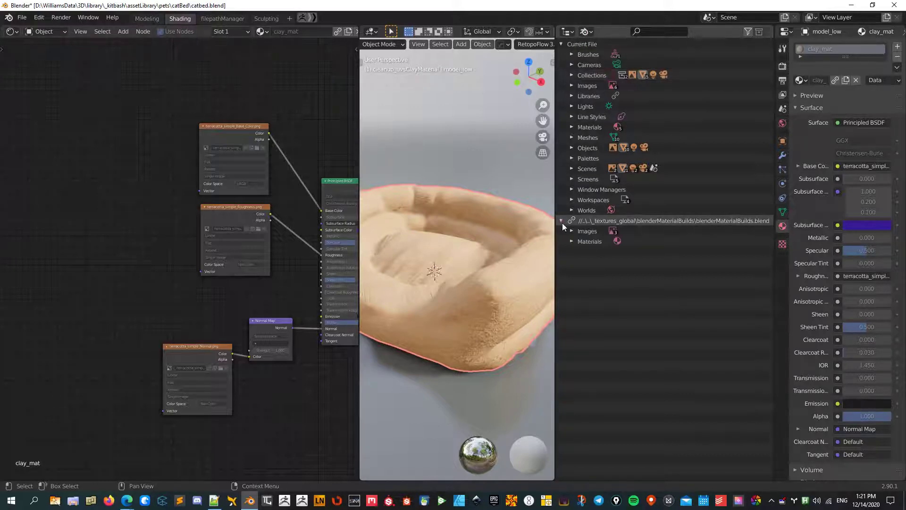
click(571, 241)
click(624, 252)
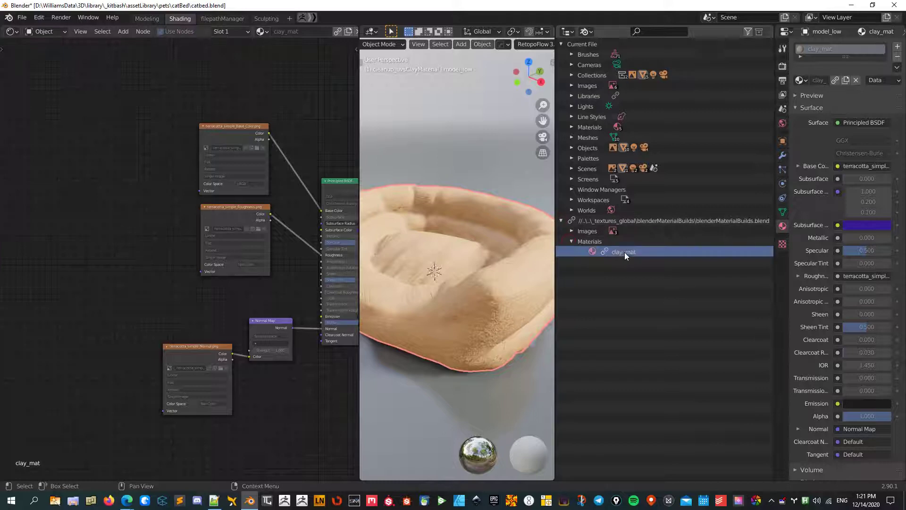
right_click(628, 252)
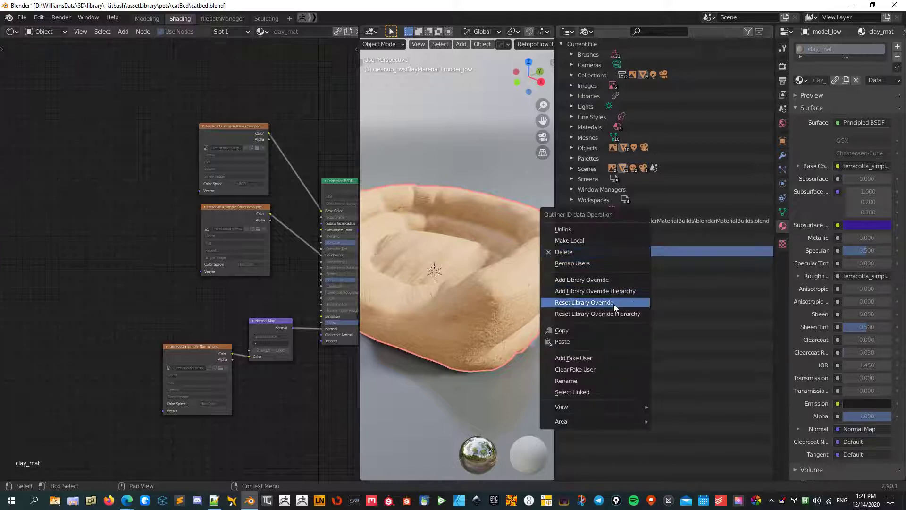
click(610, 280)
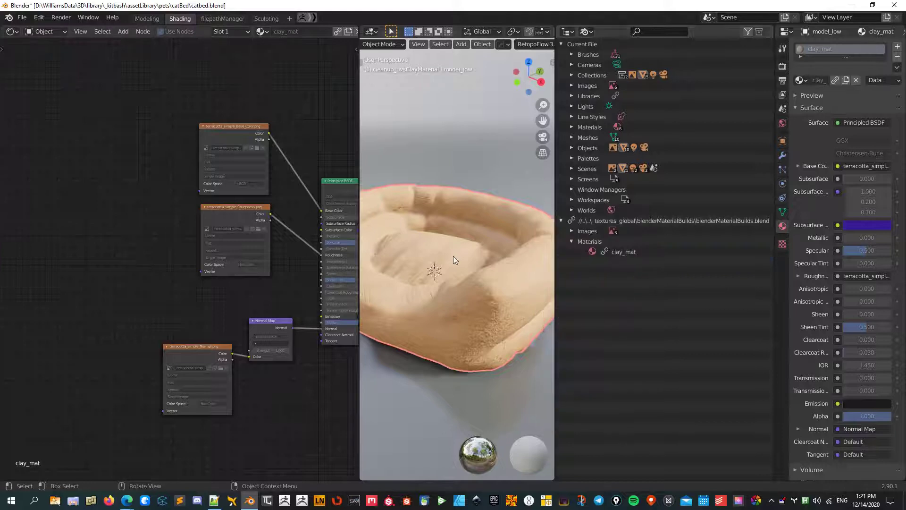
Set the Metallic value of clay_mat's Principled BSDF node to 1.000
key(Home)
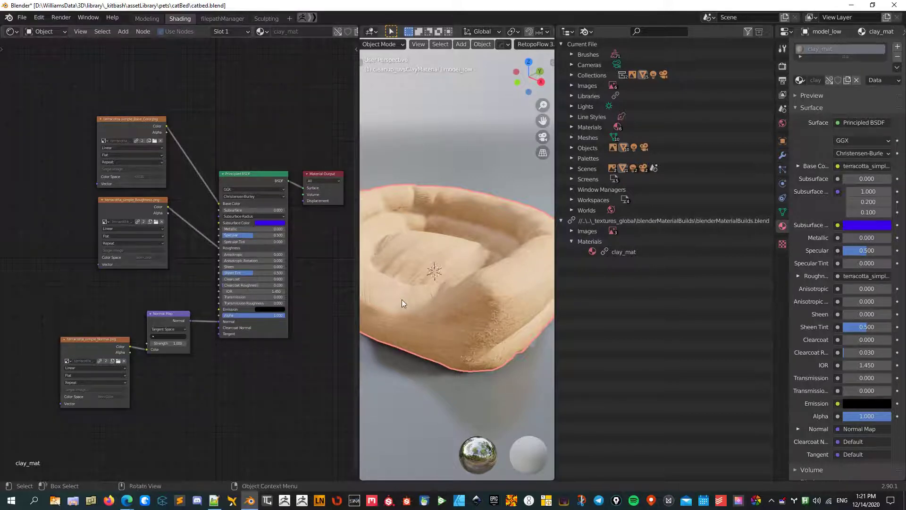
click(261, 222)
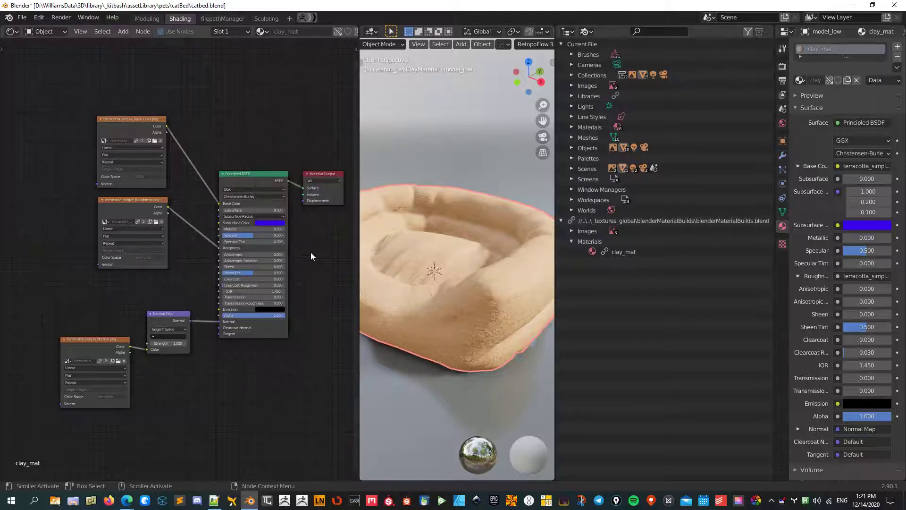
ctrl+middle_drag(310, 252, 264, 95)
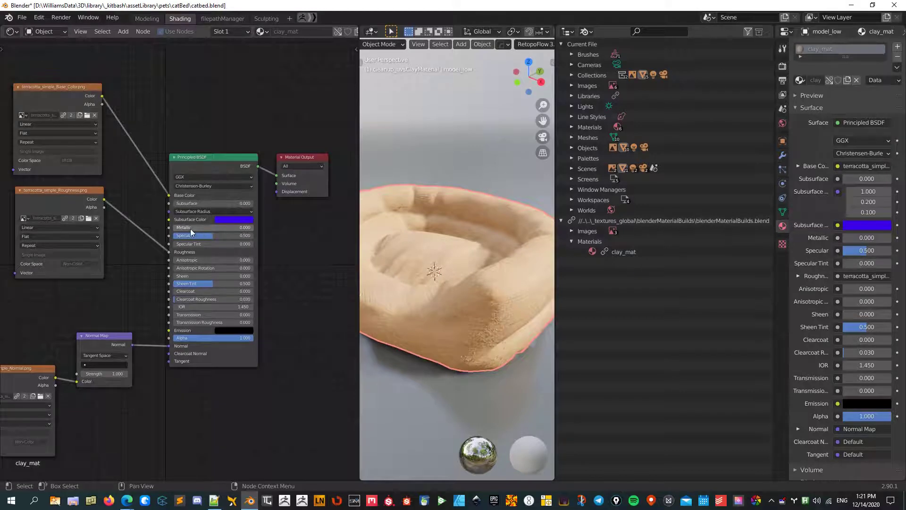
drag(242, 226, 263, 228)
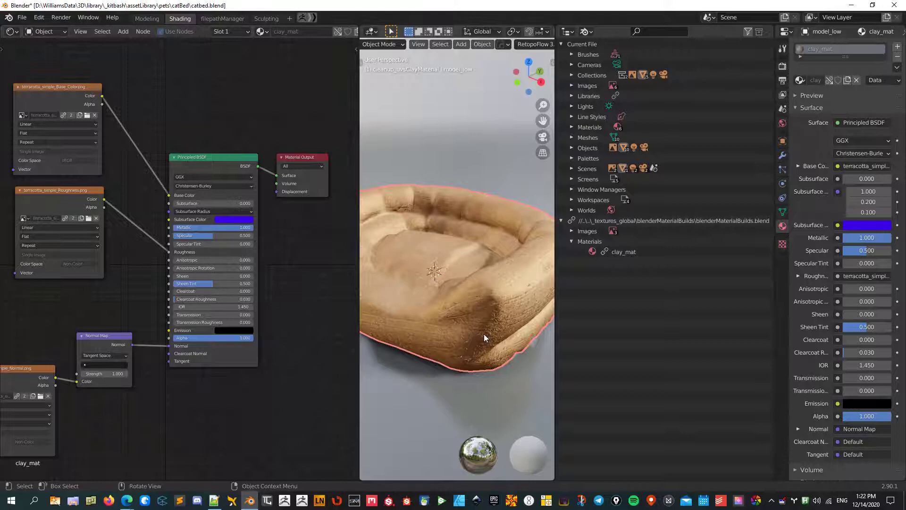
Save the overridden material changes in catbed.blend
click(21, 17)
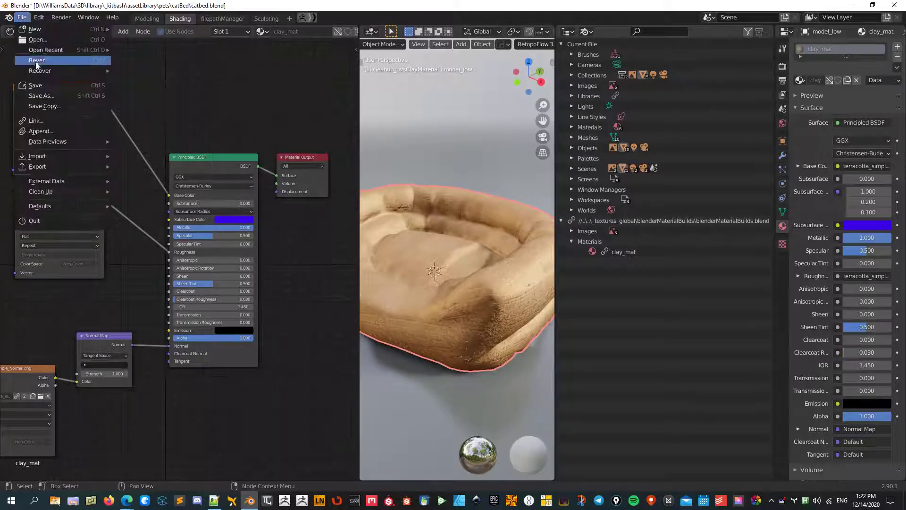
click(44, 86)
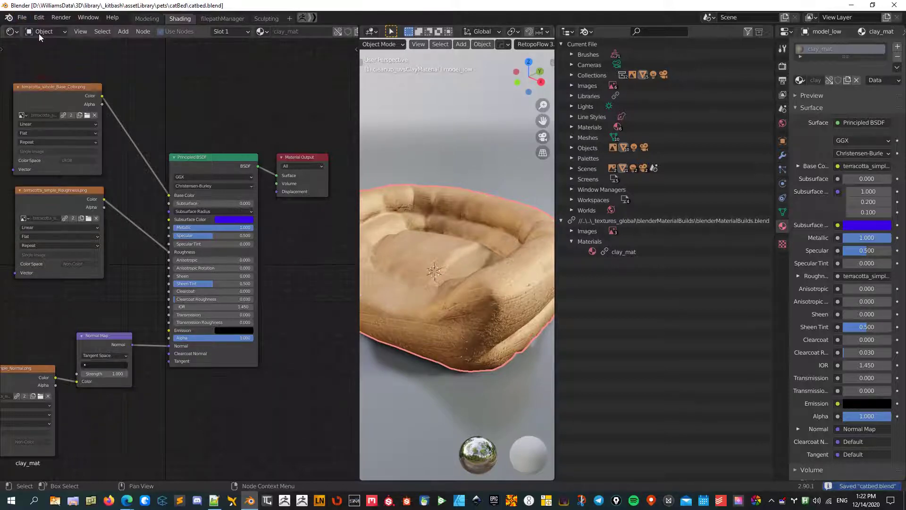
Reopen catbed.blend from the recent files to check whether the overridden metallic value is kept
click(22, 17)
mouse_move(41, 53)
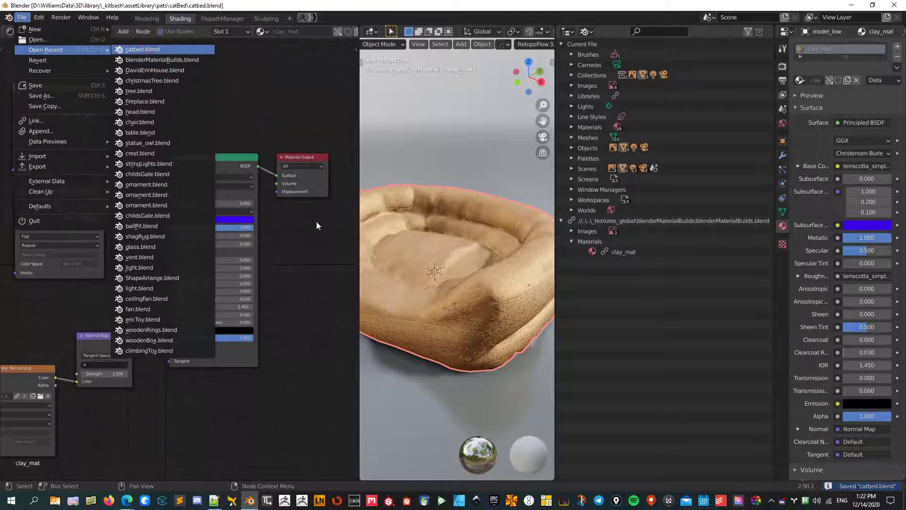
key(Return)
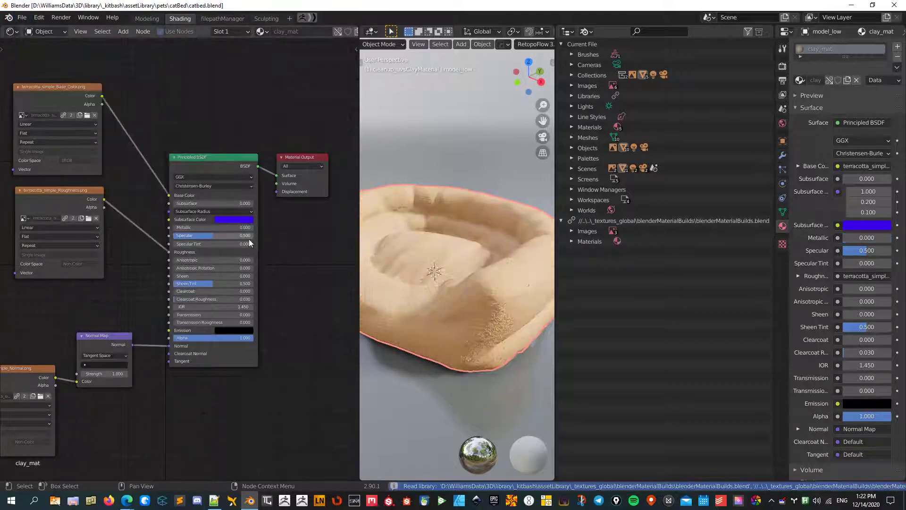
Examine the library loading message in the Info Log, then close the log window
click(698, 485)
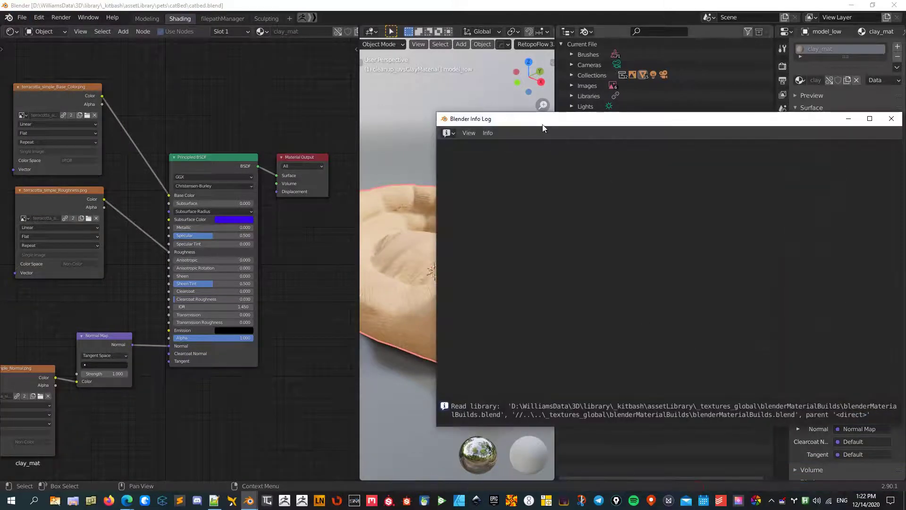
drag(543, 128, 456, 35)
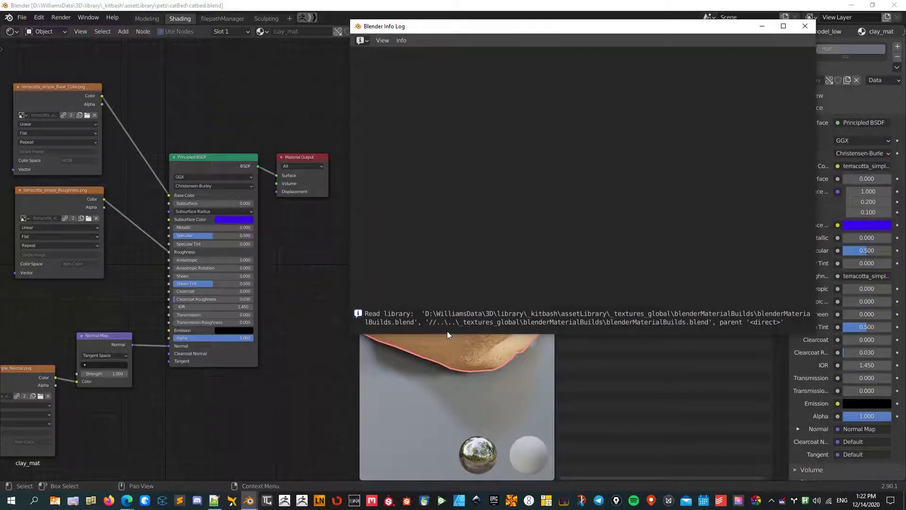
drag(447, 334, 448, 369)
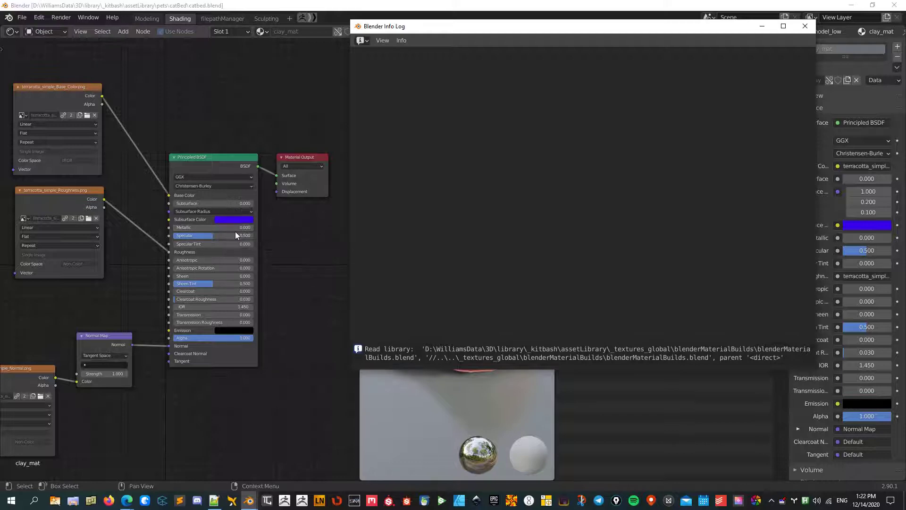
click(805, 27)
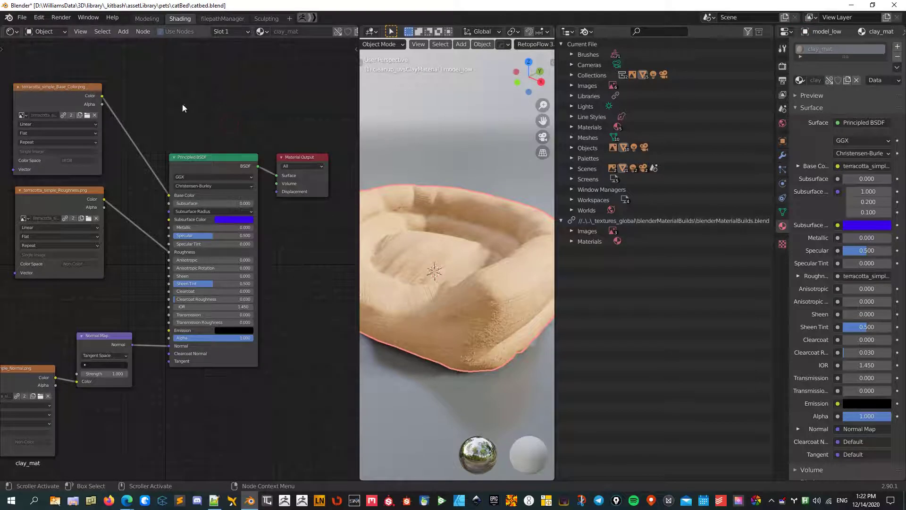
Disconnect the terracotta base color texture from the Principled BSDF's Base Color input and save catbed.blend
drag(168, 194, 160, 101)
click(22, 17)
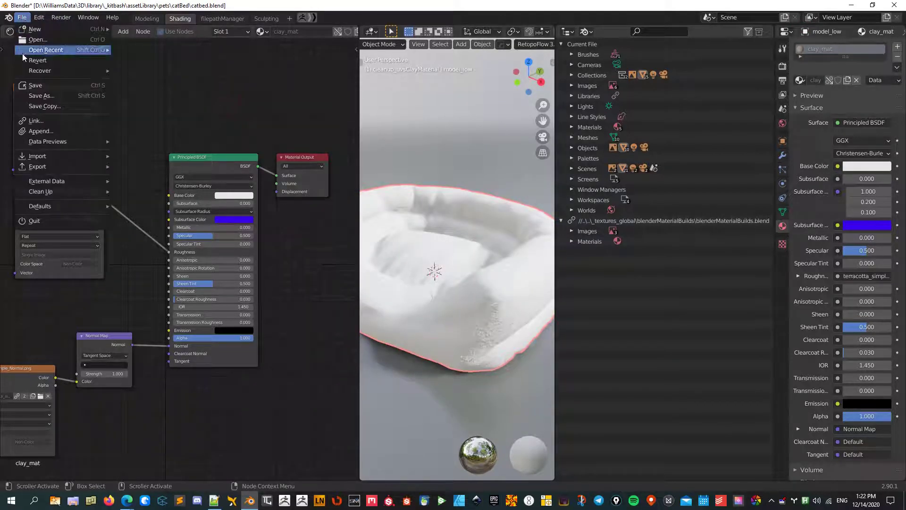
click(44, 87)
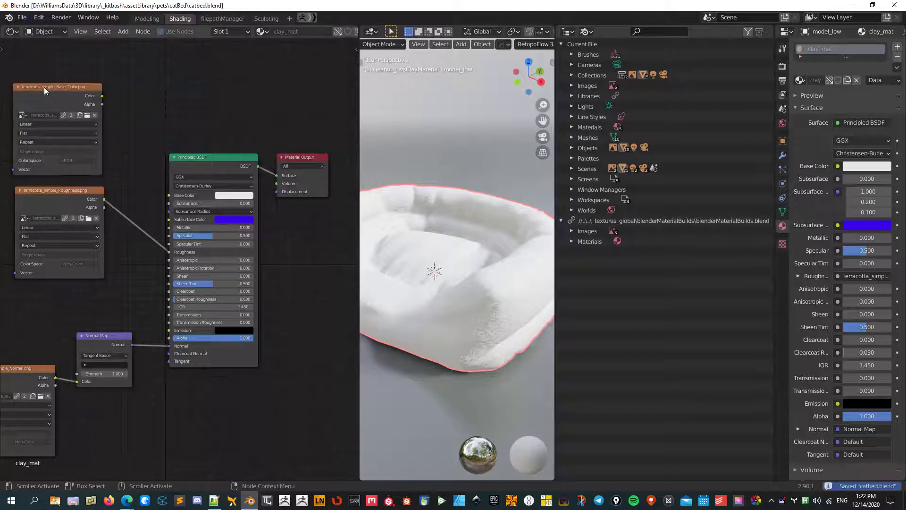
Reload catbed.blend from the recent files to check the saved Base Color disconnection
click(16, 17)
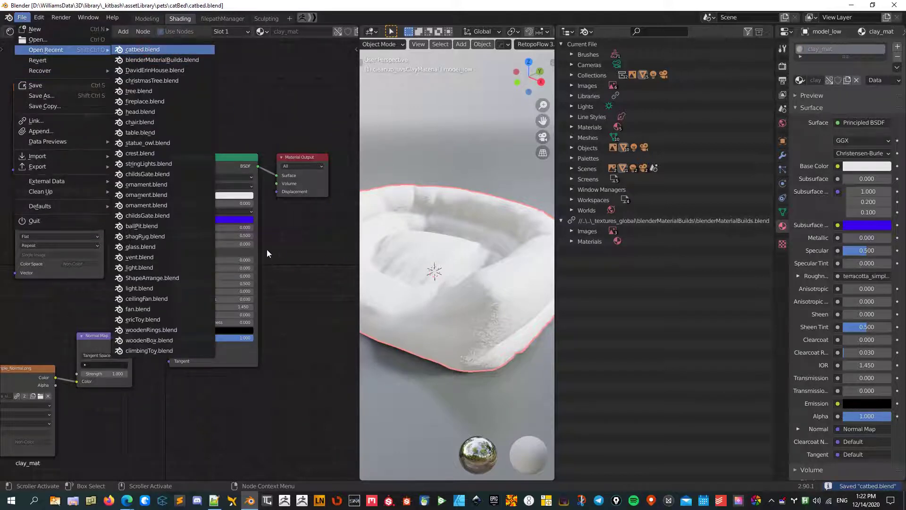
key(Return)
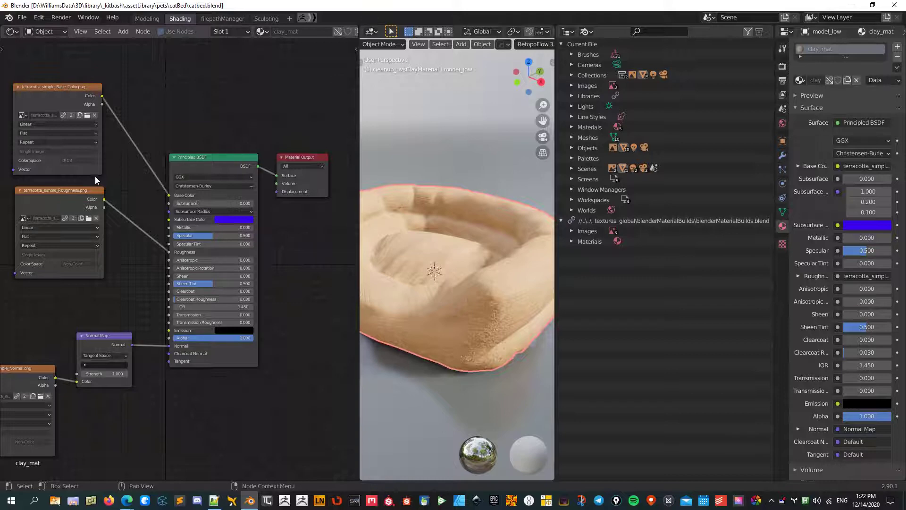
scroll(165, 142, down, 2)
middle_drag(65, 319, 182, 310)
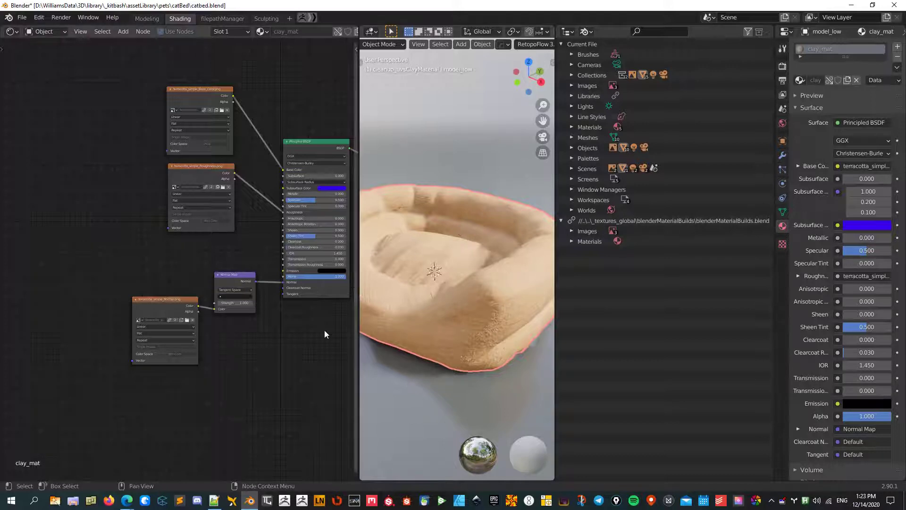
middle_drag(243, 275, 199, 298)
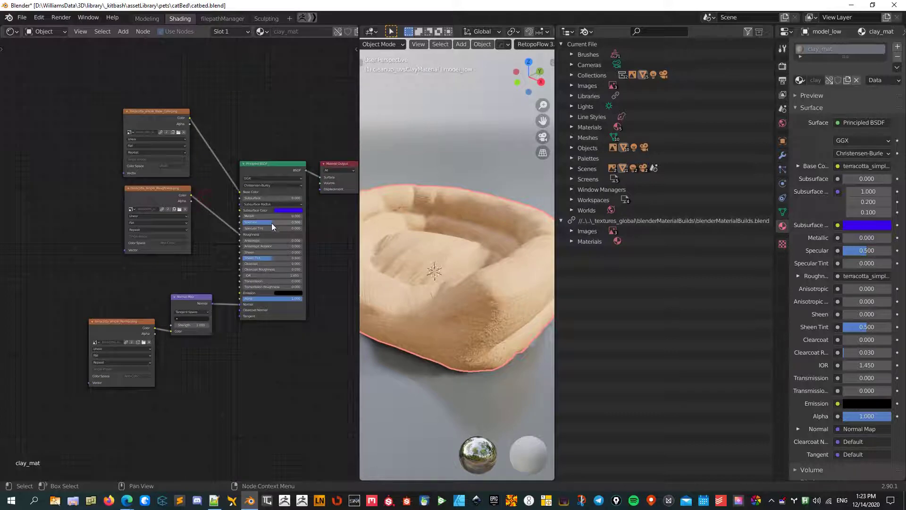
click(292, 209)
click(771, 500)
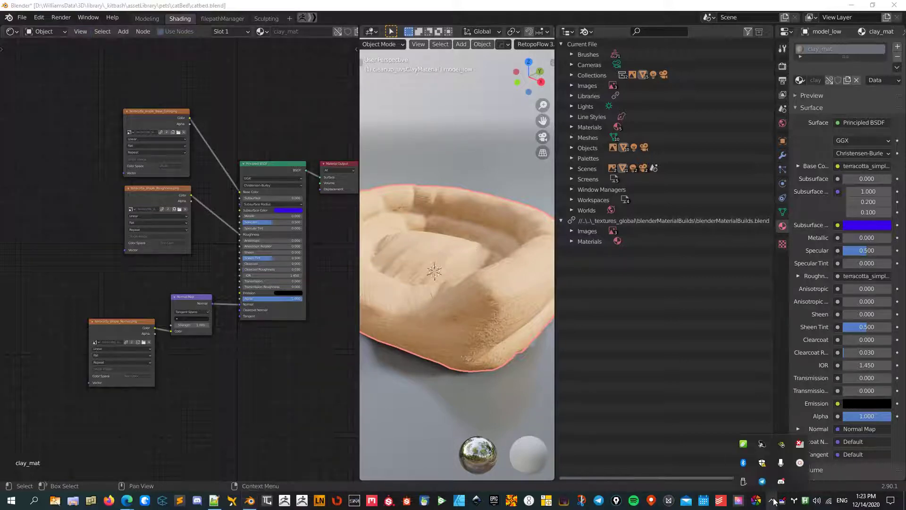